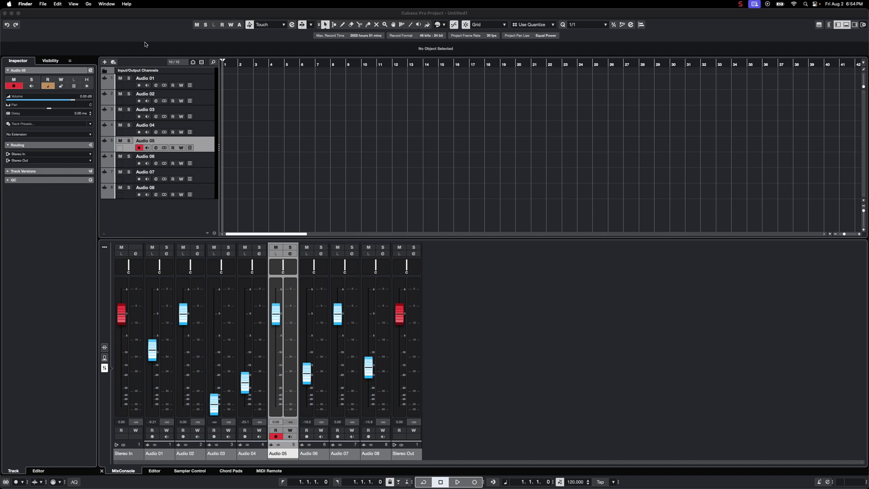
Step: Bring the Cubase project window with its eight audio tracks to the front
click(157, 66)
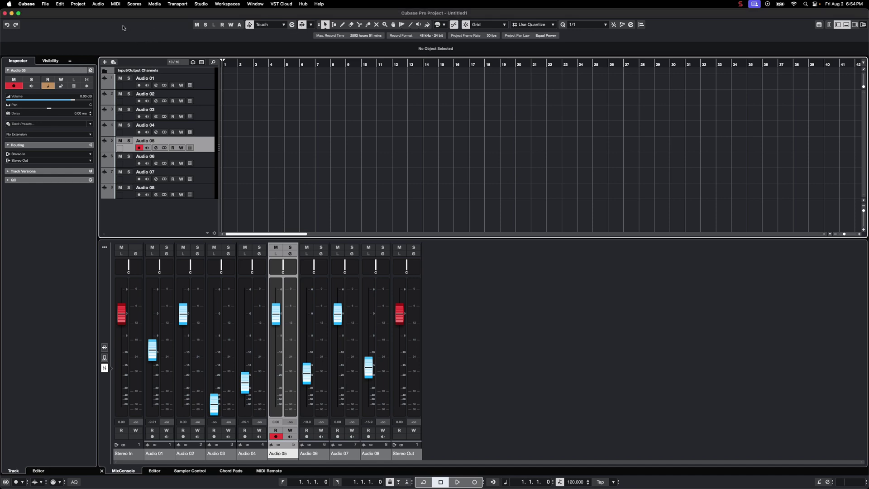
Step: In Studio Setup, add a Mackie Control device from the MIDI device list
click(203, 4)
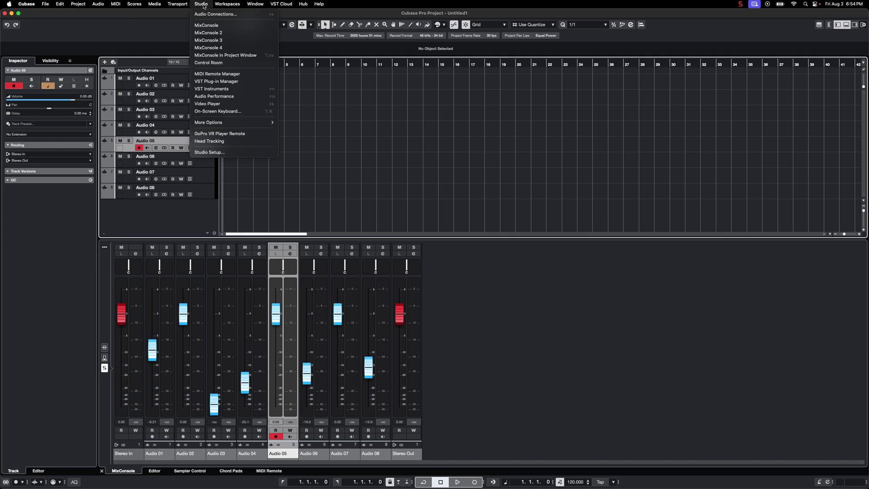
click(210, 152)
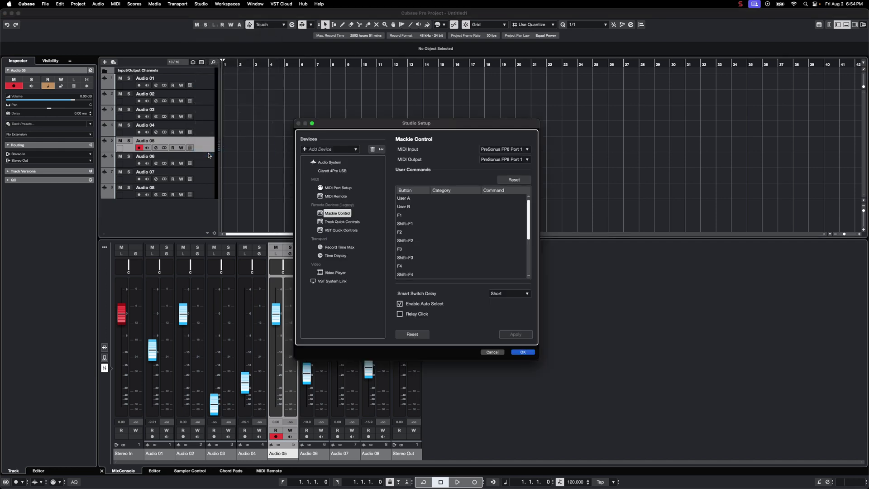
click(317, 180)
click(310, 150)
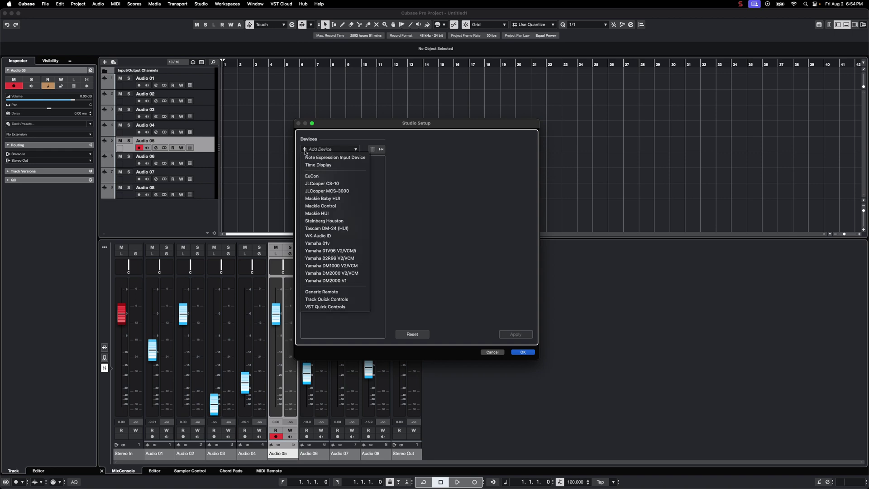
click(323, 206)
Step: Set Mackie Control's MIDI input and output to PreSonus FP8 Port 1, apply, and close Studio Setup
click(327, 214)
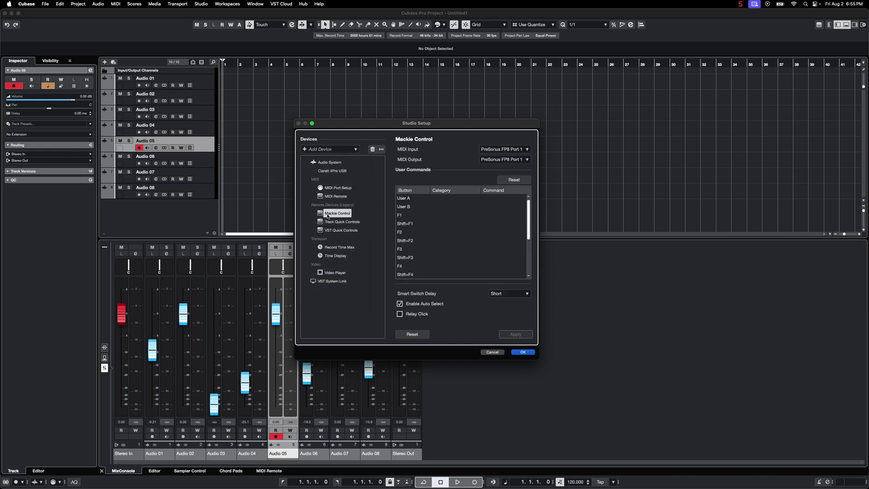
click(518, 148)
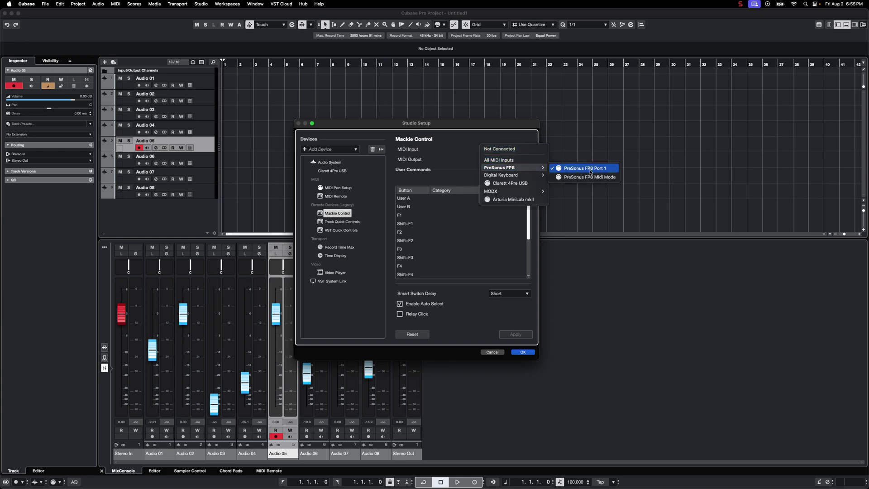
click(589, 168)
click(528, 160)
mouse_move(508, 176)
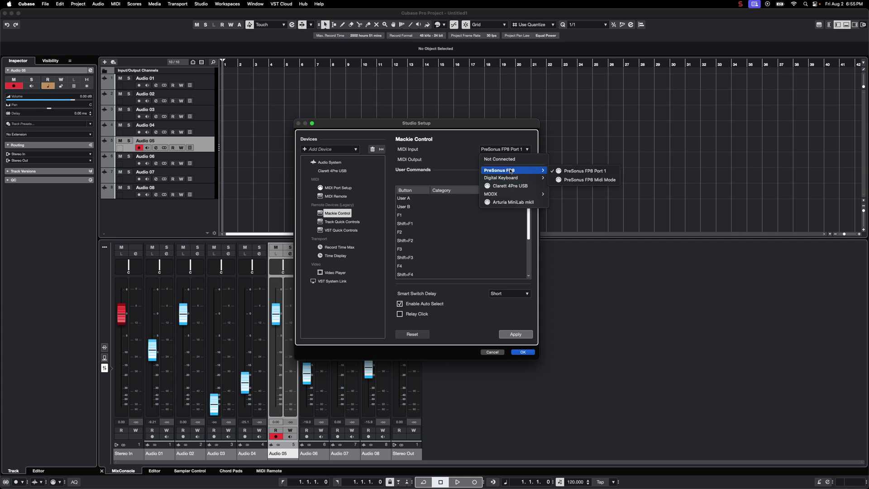
click(579, 171)
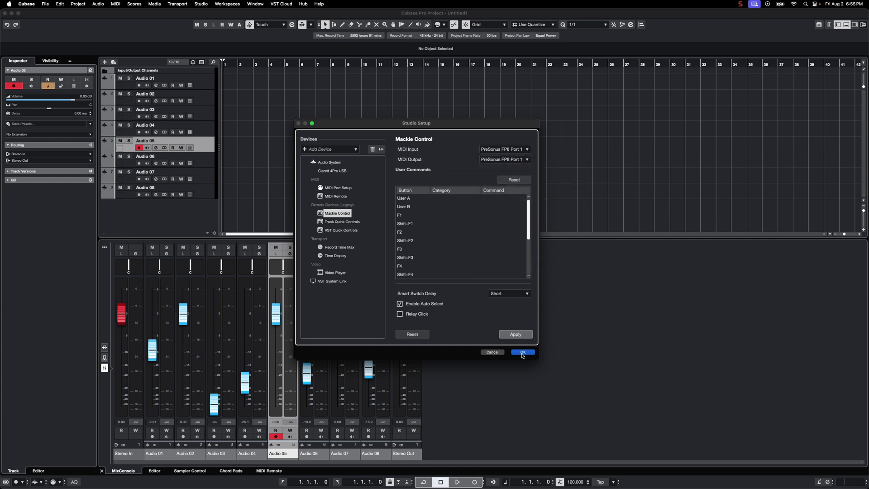
click(521, 337)
click(523, 352)
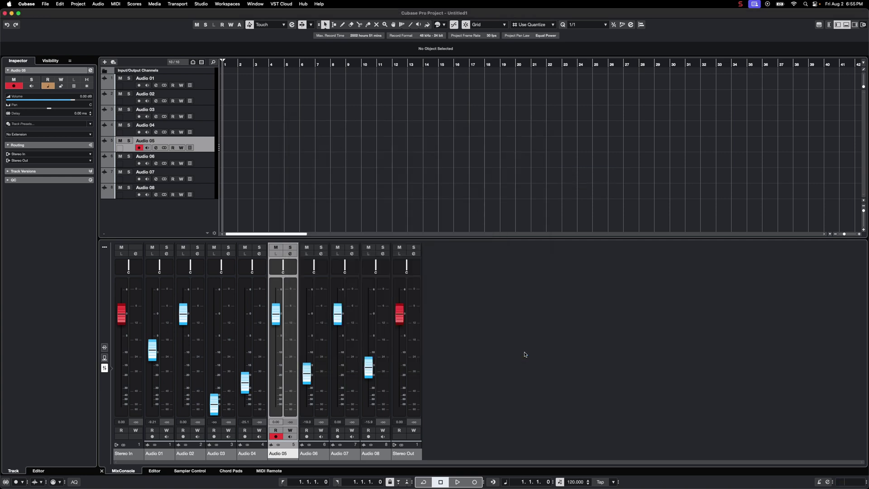
Step: Open the Mackie Control panel under Studio > More Options and set its mode to Compatibility
click(201, 5)
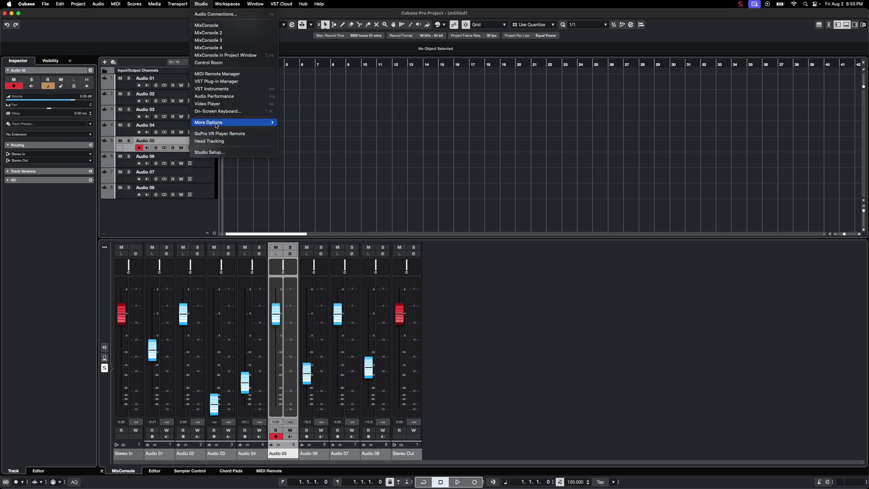
mouse_move(211, 122)
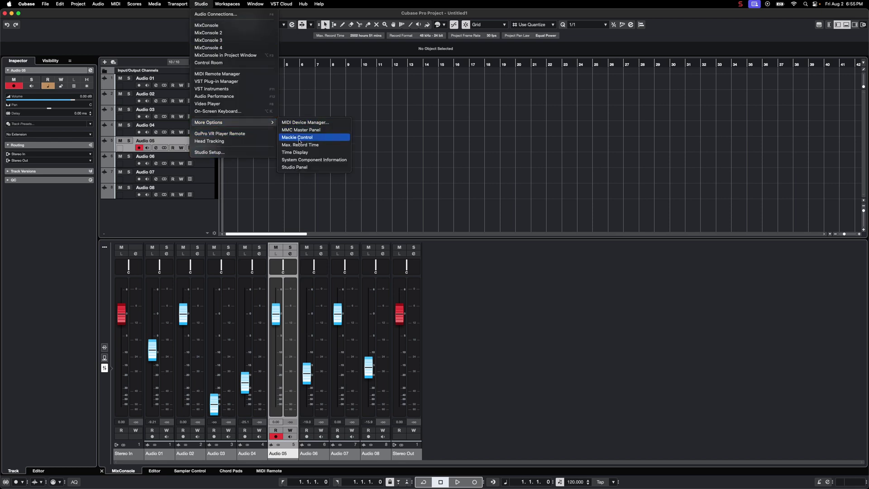
click(311, 138)
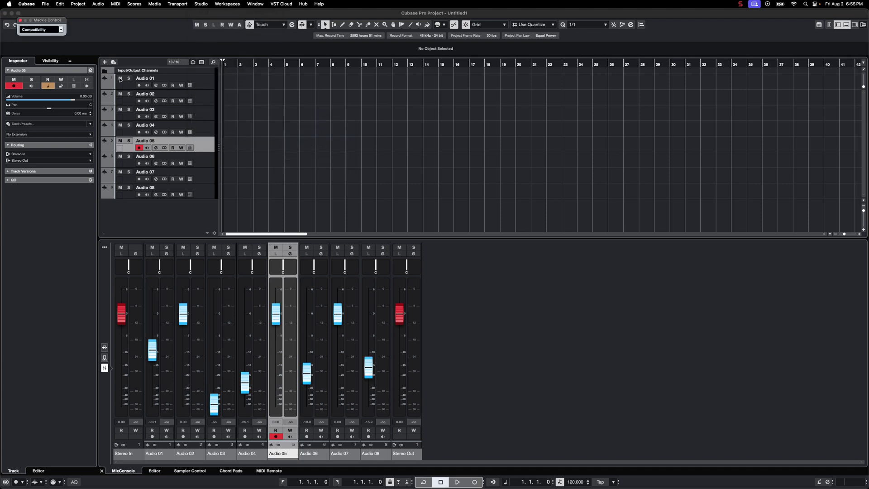
click(60, 30)
click(37, 36)
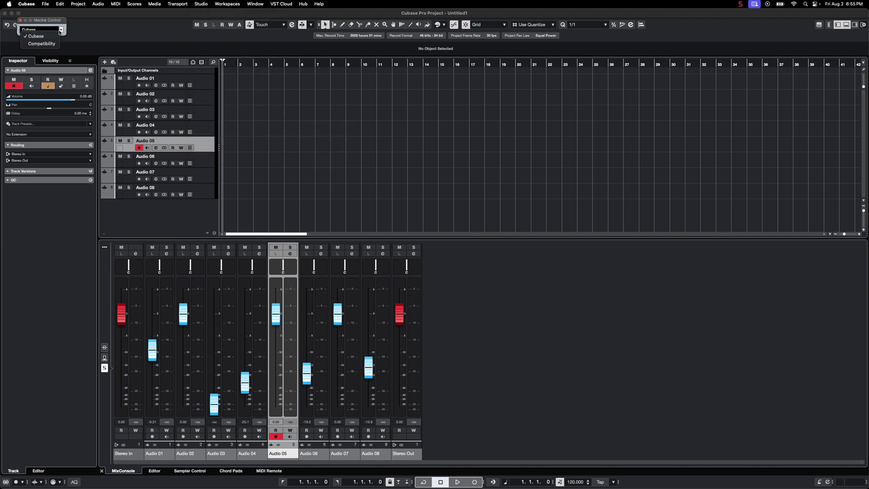
click(42, 44)
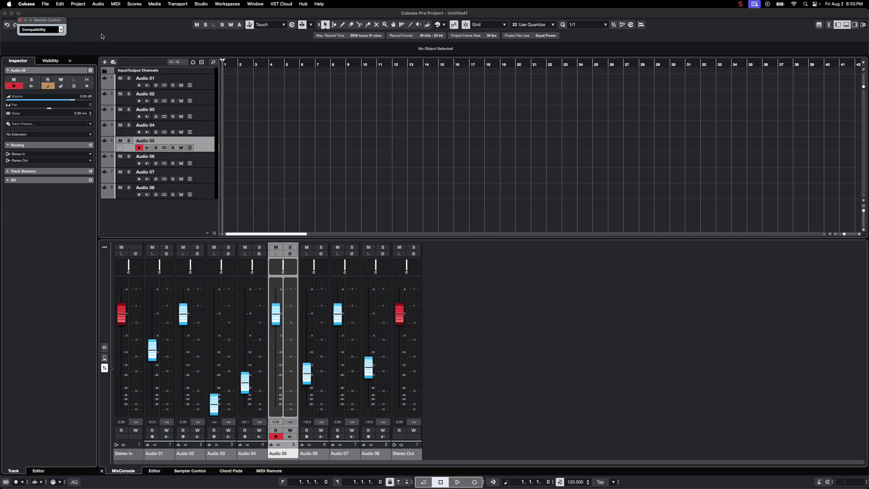
Step: Nudge the Audio 02 volume down slightly, then step track selection down from Audio 01
mouse_move(183, 318)
mouse_down()
mouse_move(182, 331)
mouse_move(183, 317)
mouse_up()
click(202, 80)
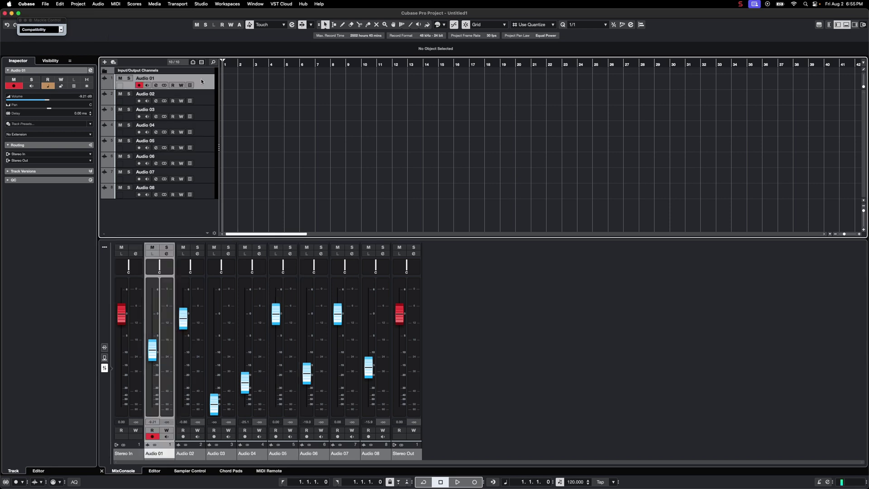
click(205, 99)
click(208, 116)
click(208, 131)
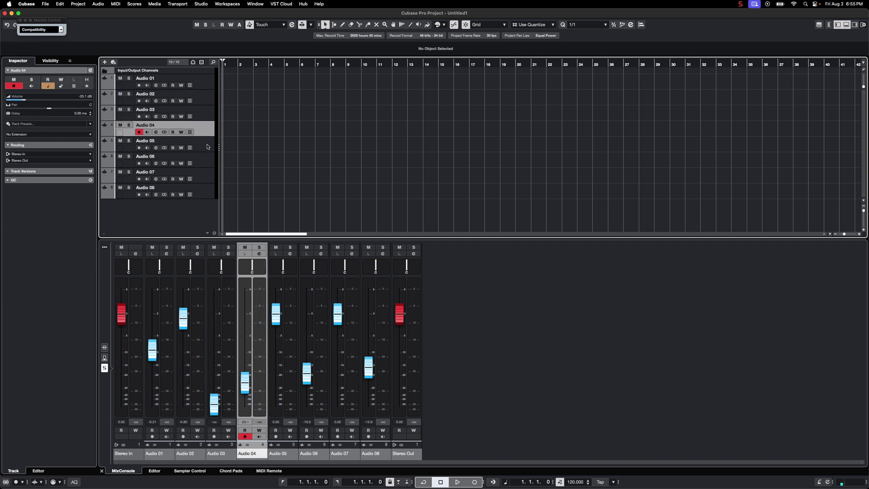
click(208, 147)
click(205, 162)
click(204, 178)
click(204, 172)
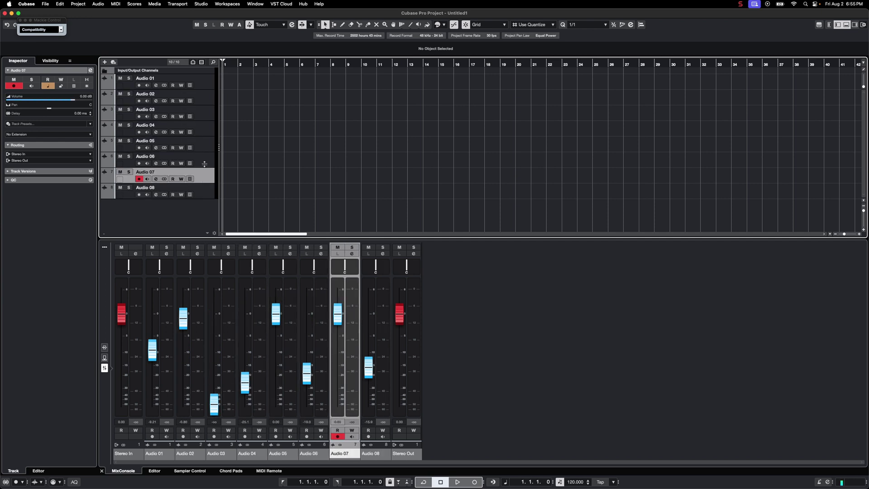
Step: Step track selection back up to Audio 01
click(205, 146)
click(204, 131)
click(204, 115)
click(202, 99)
click(207, 84)
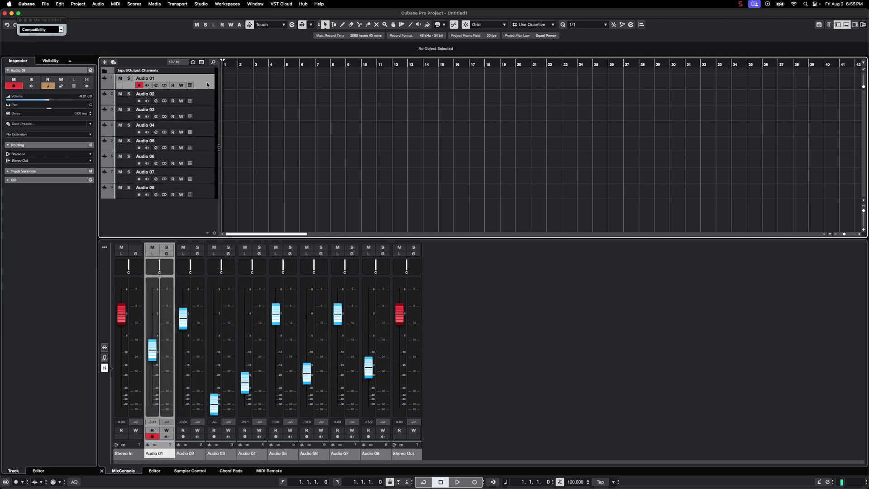
Step: Step selection down to Audio 08 and lower its volume to about -20.4 dB
click(206, 99)
click(208, 114)
click(209, 129)
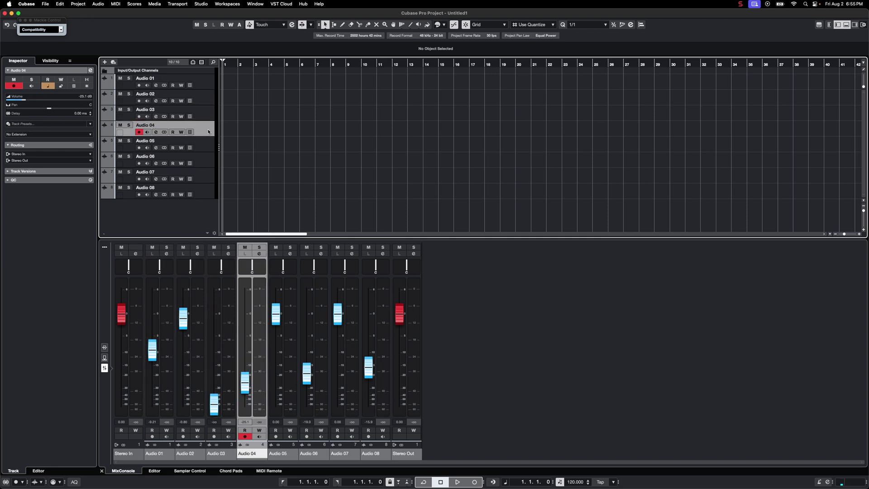
click(210, 146)
click(204, 164)
click(204, 176)
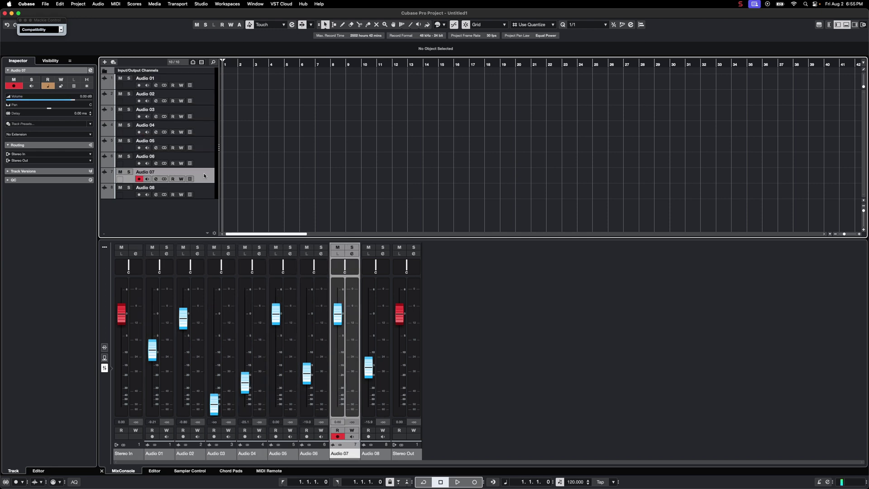
click(205, 192)
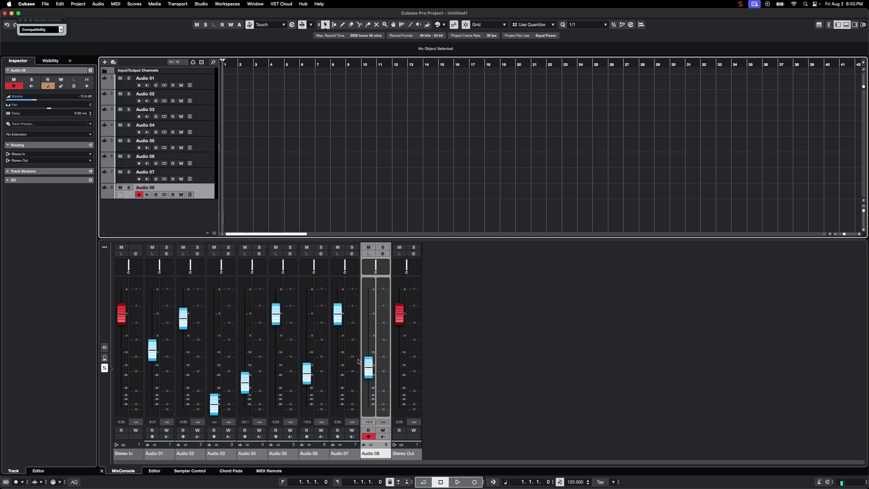
drag(367, 368, 178, 376)
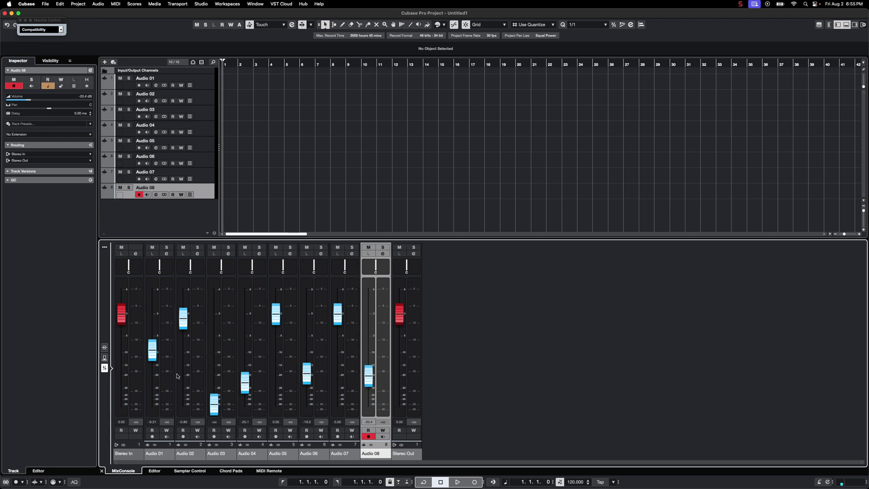